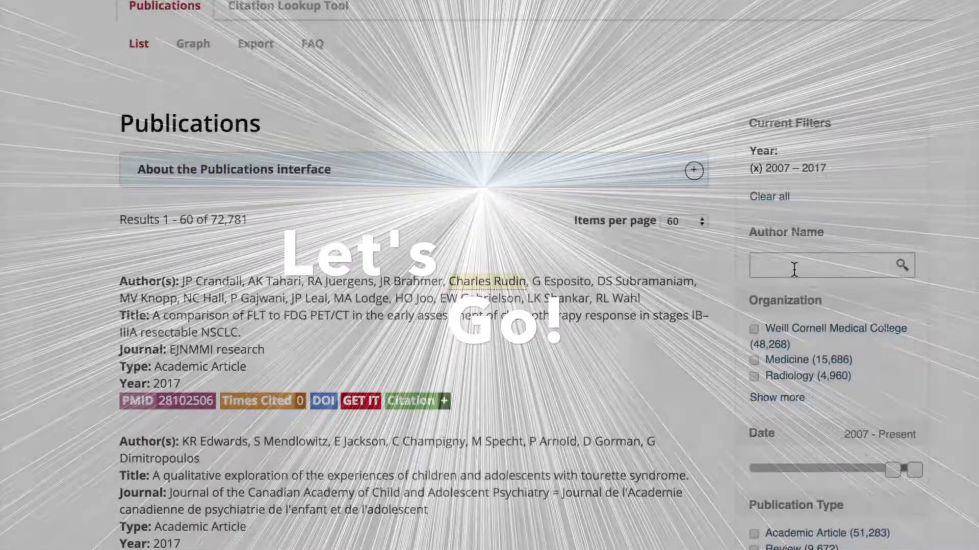
Start filtering the 72,781-result Publications list by author name.
{"action": "left_click", "coordinate": [793, 269]}
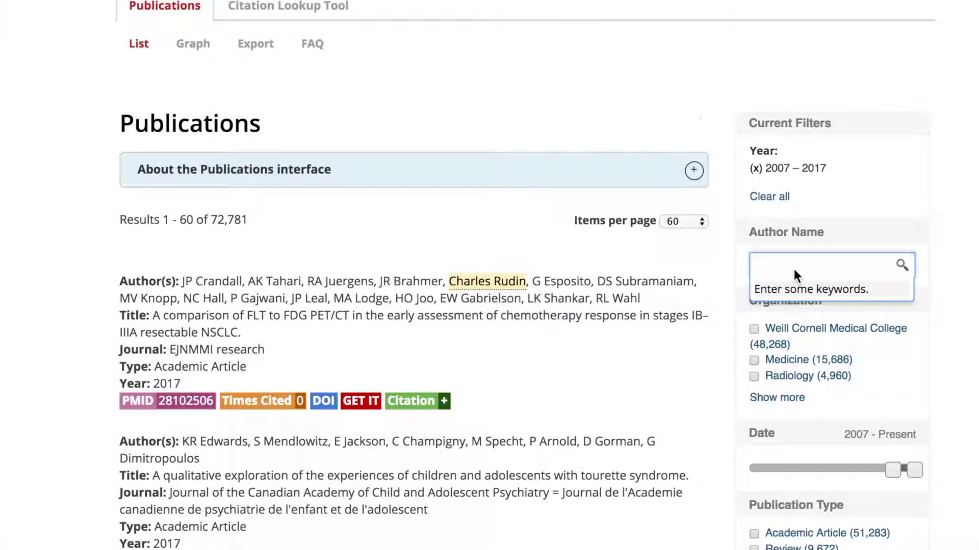
Pick the 'choi medicine' author suggestion and expand the Organization list to show more departments.
{"action": "type", "text": "choi medicine"}
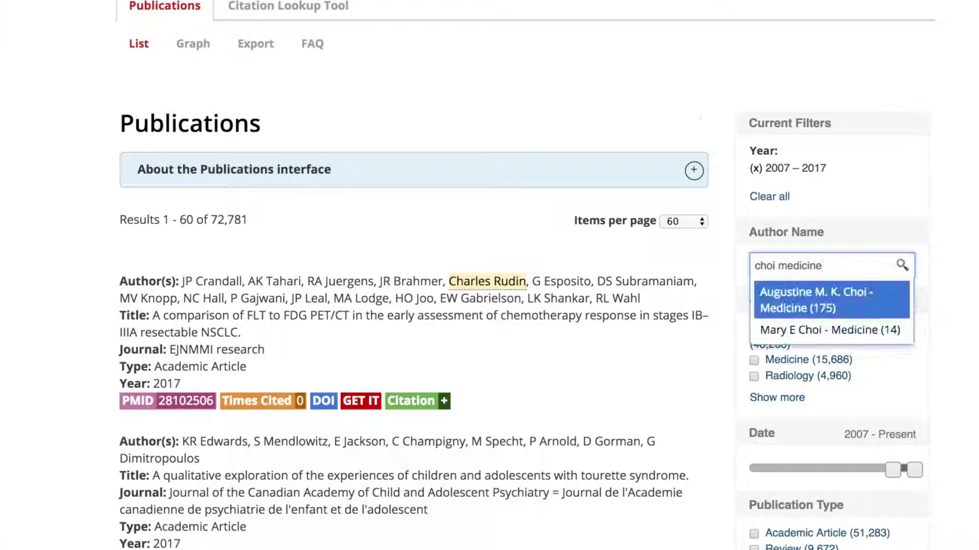
{"action": "left_click", "coordinate": [788, 305]}
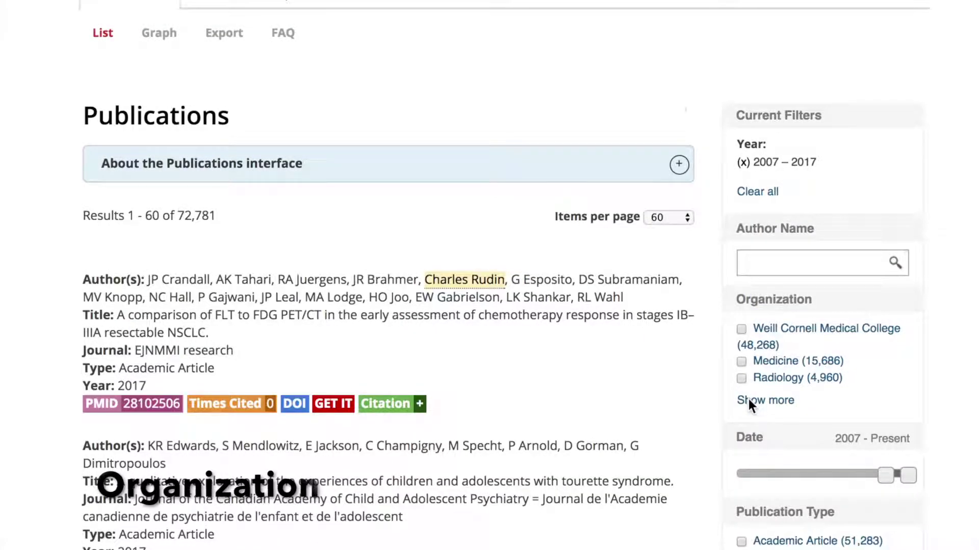
{"action": "left_click", "coordinate": [749, 400]}
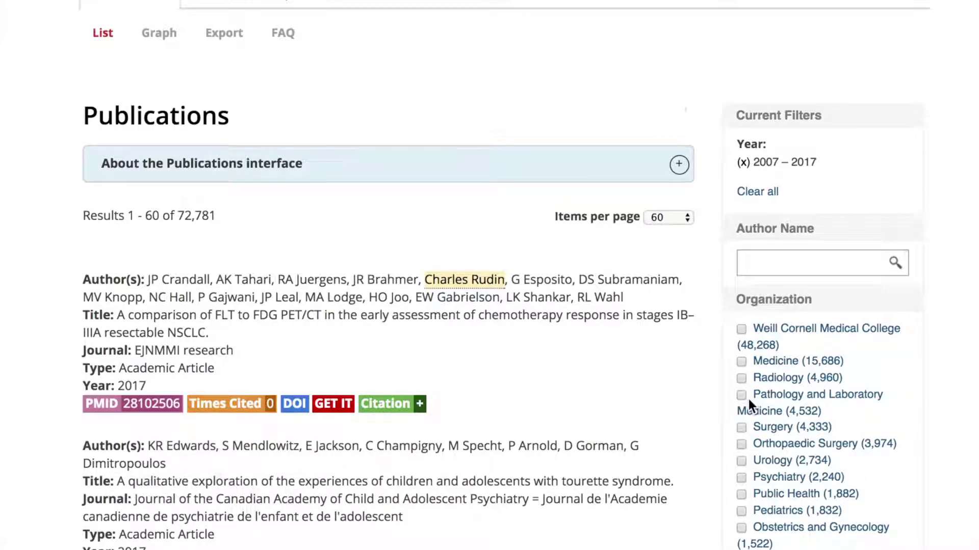
Look through the department list and tick Medicine, narrowing results to 15,686.
{"action": "scroll", "coordinate": [687, 408], "scroll_direction": "down", "scroll_amount": 7}
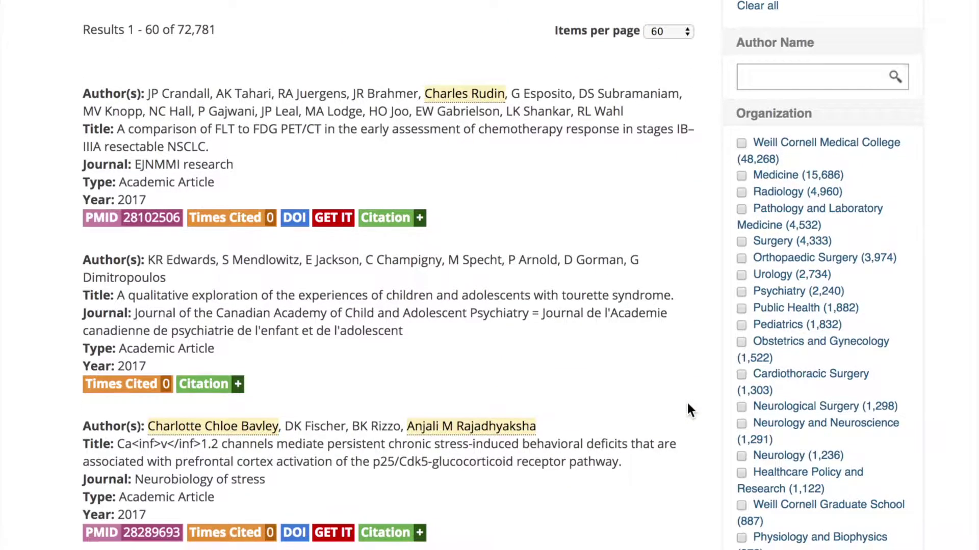
{"action": "scroll", "coordinate": [687, 403], "scroll_direction": "down", "scroll_amount": 6}
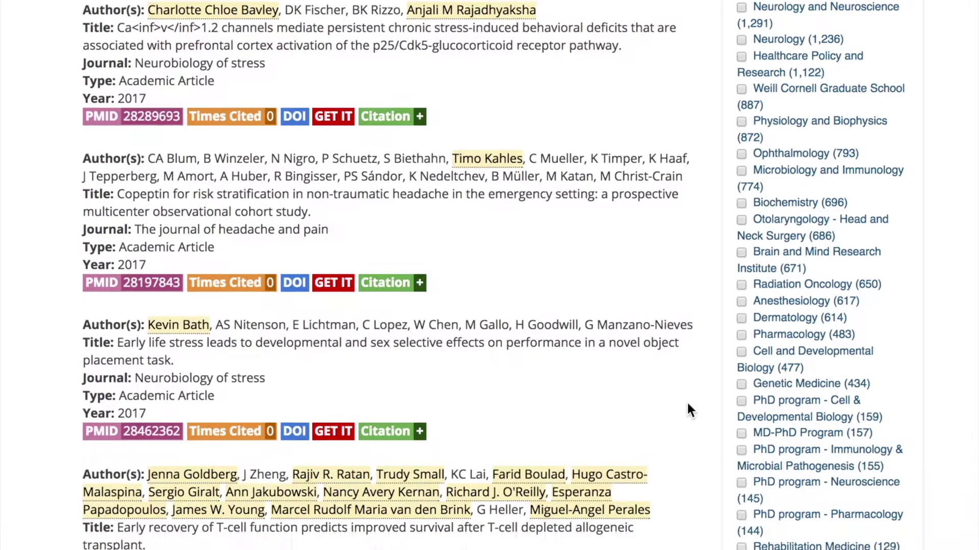
{"action": "scroll", "coordinate": [688, 405], "scroll_direction": "down", "scroll_amount": 5}
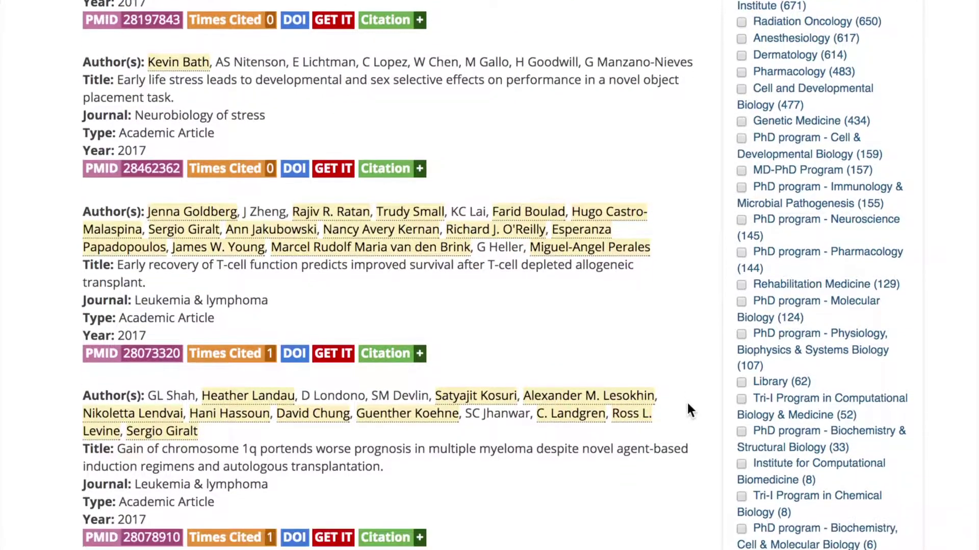
{"action": "scroll", "coordinate": [688, 408], "scroll_direction": "up", "scroll_amount": 10}
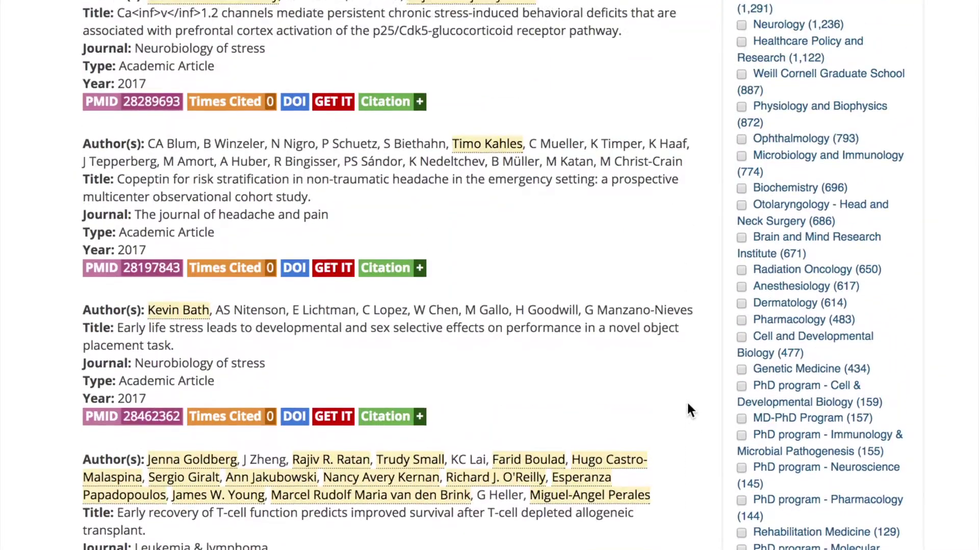
{"action": "scroll", "coordinate": [687, 403], "scroll_direction": "up", "scroll_amount": 2}
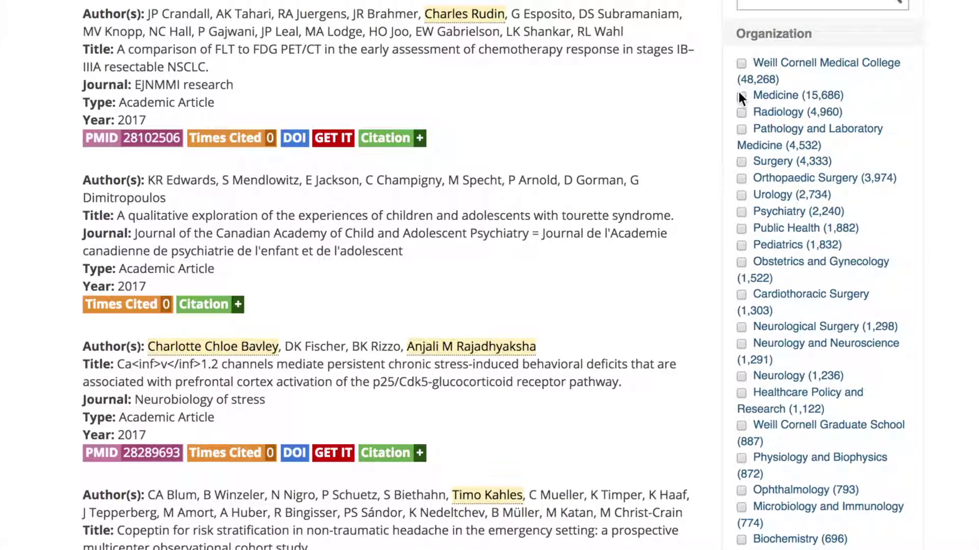
{"action": "left_click", "coordinate": [741, 96]}
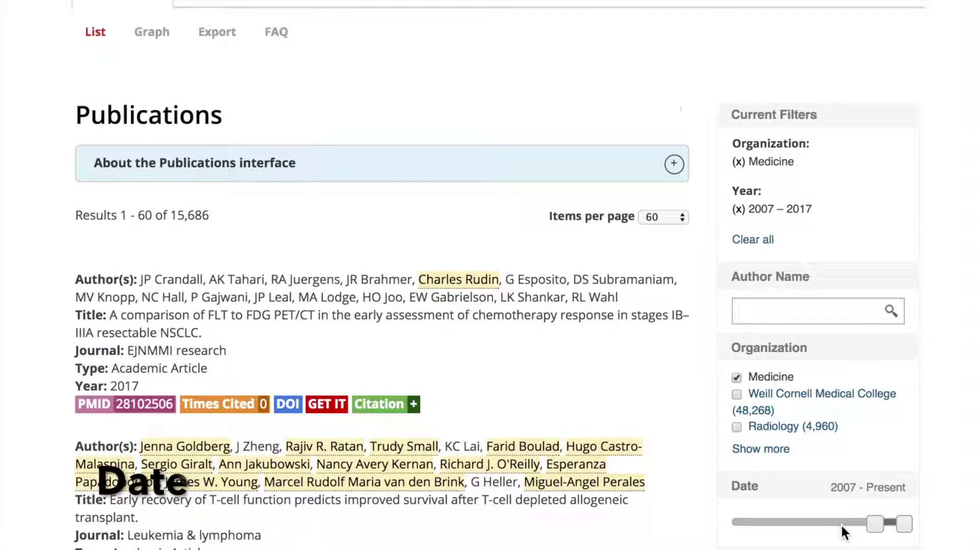
Drag the Date range's start handle toward more recent years.
{"action": "left_click", "coordinate": [870, 525]}
{"action": "left_click", "coordinate": [923, 525]}
{"action": "left_click", "coordinate": [874, 525]}
{"action": "left_click_drag", "start_coordinate": [876, 527], "coordinate": [903, 525]}
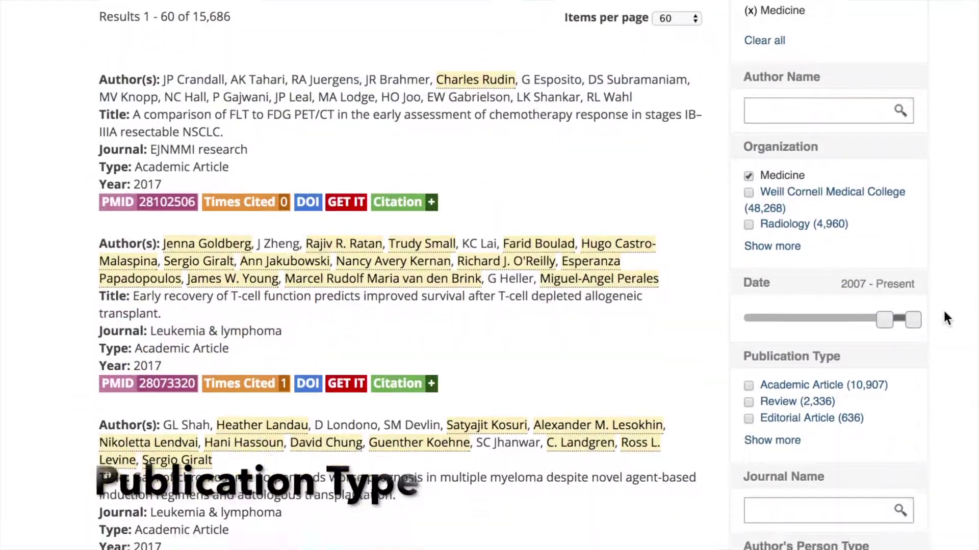
Show all publication types, from Academic Article (10,907) to In Process (20).
{"action": "scroll", "coordinate": [943, 308], "scroll_direction": "down", "scroll_amount": 2}
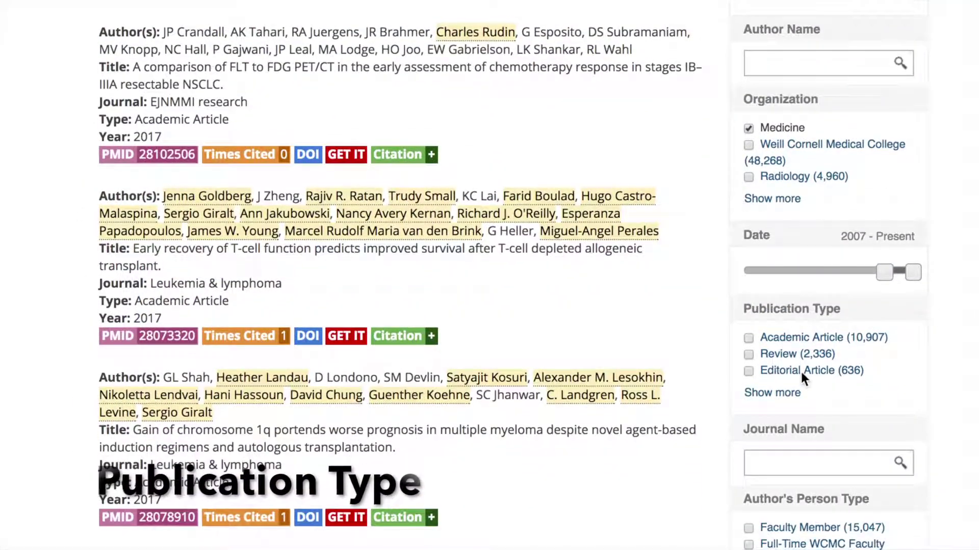
{"action": "left_click", "coordinate": [790, 392]}
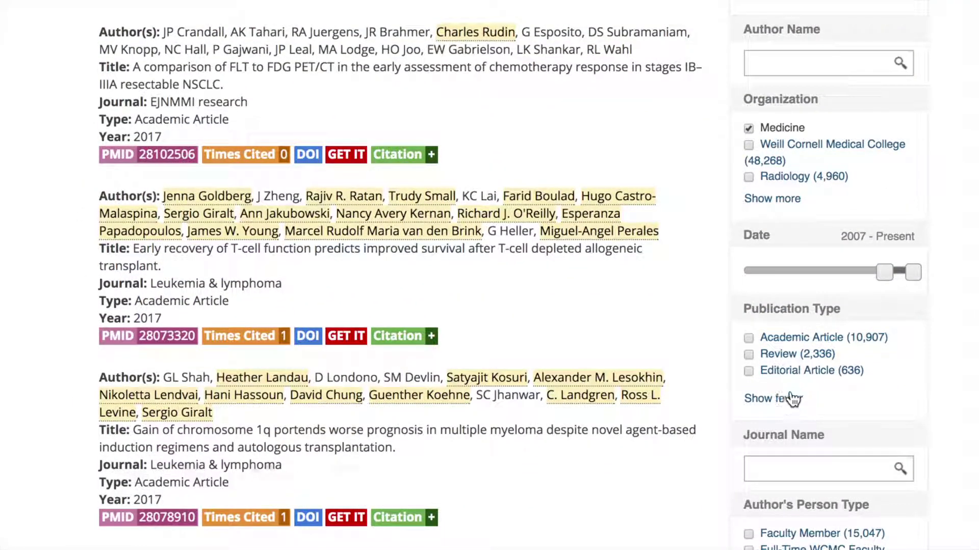
{"action": "scroll", "coordinate": [702, 383], "scroll_direction": "down", "scroll_amount": 3}
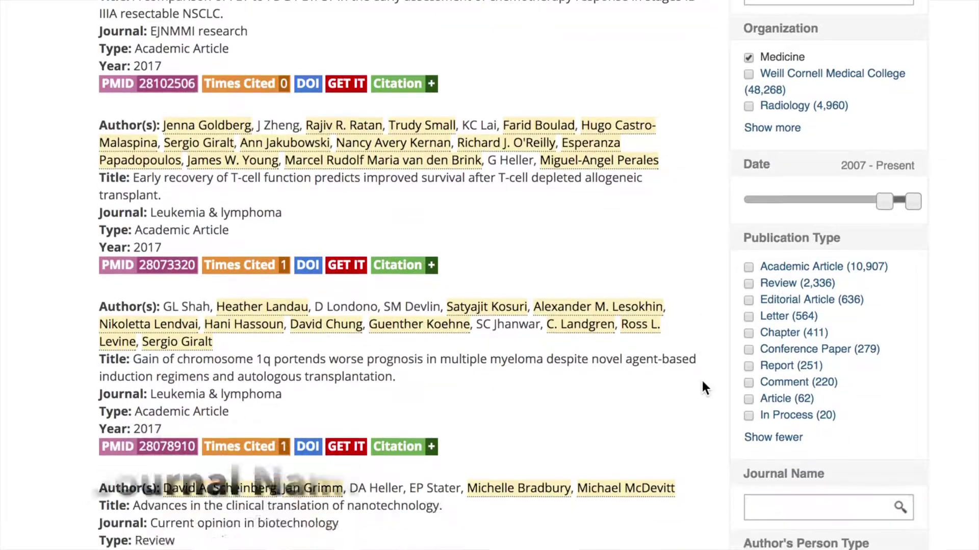
{"action": "scroll", "coordinate": [702, 382], "scroll_direction": "down", "scroll_amount": 2}
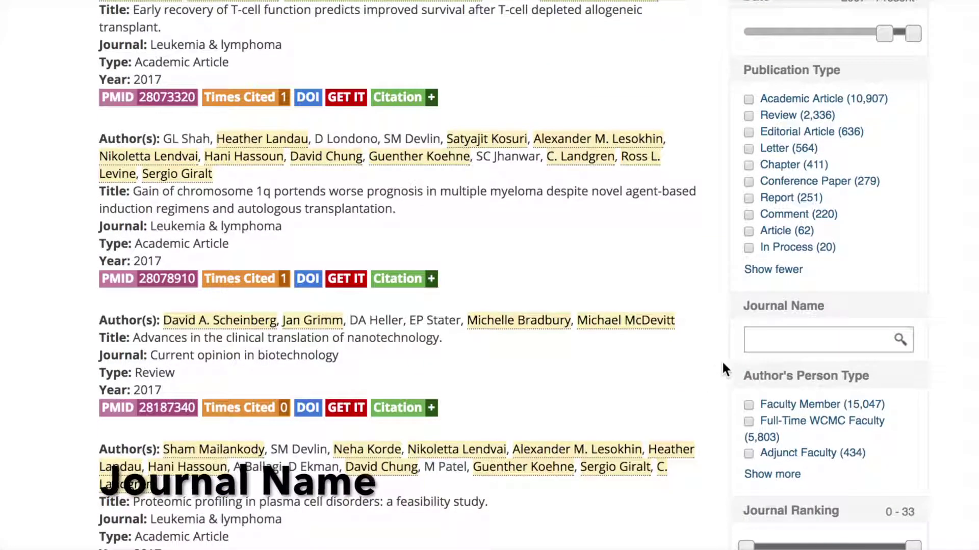
Filter publications to the journal 'journal of biological chemistry'.
{"action": "left_click", "coordinate": [759, 341]}
{"action": "type", "text": "journal of biological chemistry"}
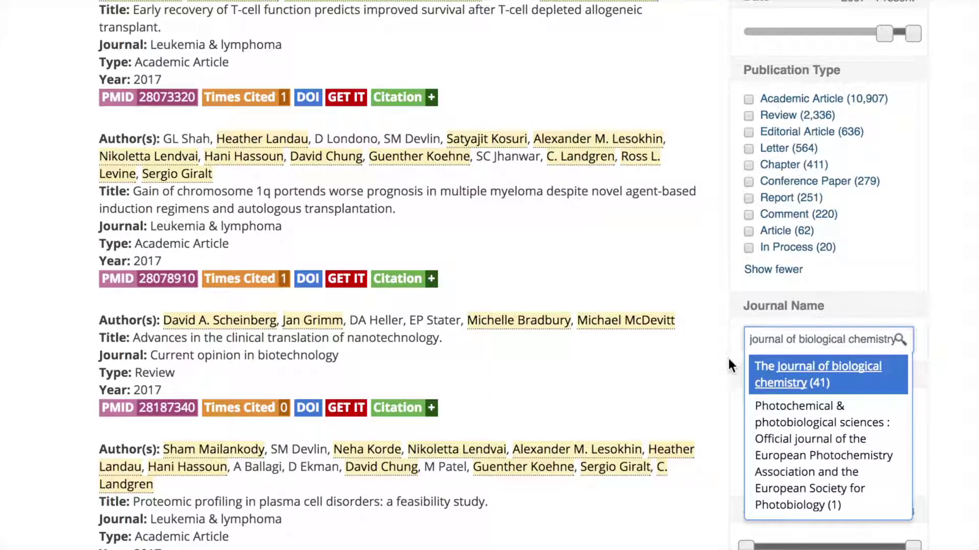
{"action": "key", "text": "Return"}
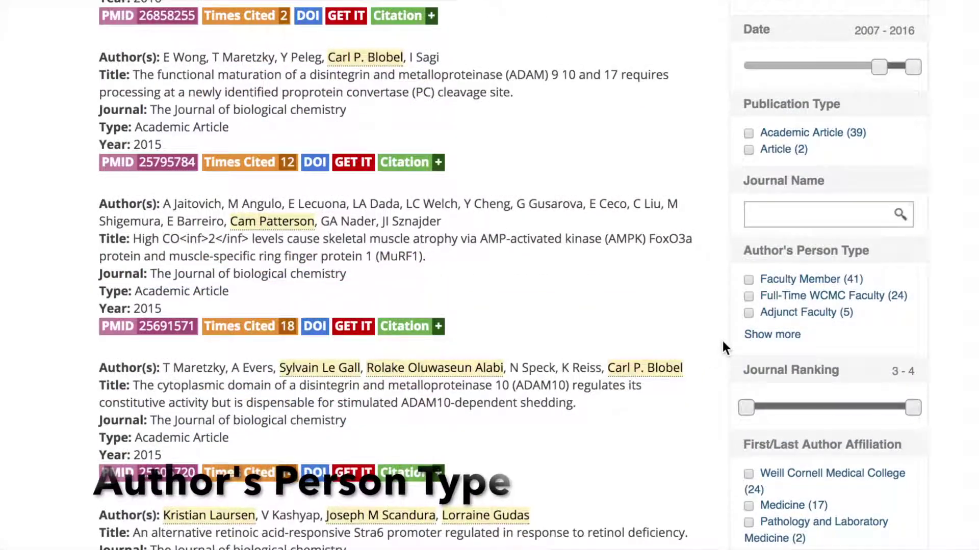
Limit to Full-Time WCMC Faculty authors and journal ranks 14.5–33.
{"action": "left_click", "coordinate": [747, 294]}
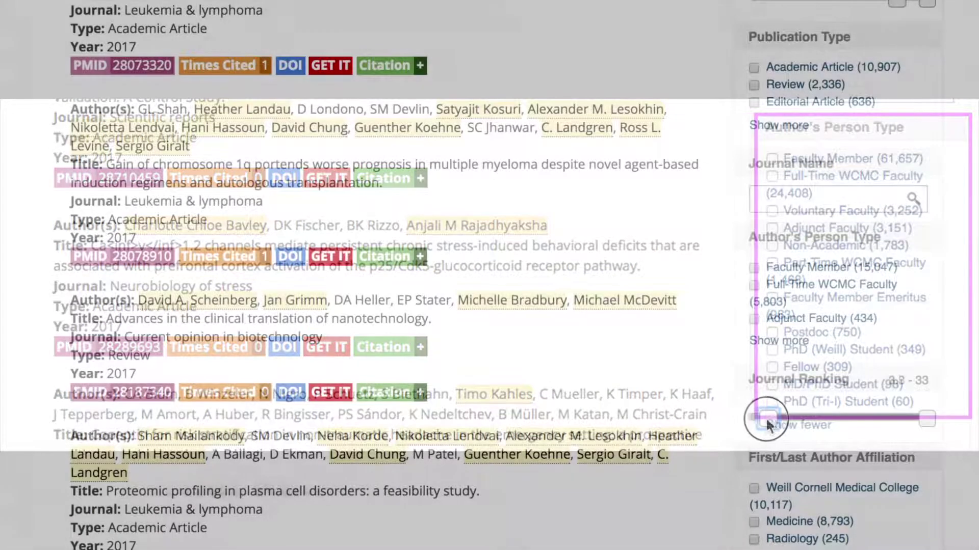
{"action": "left_click_drag", "start_coordinate": [766, 417], "coordinate": [853, 417]}
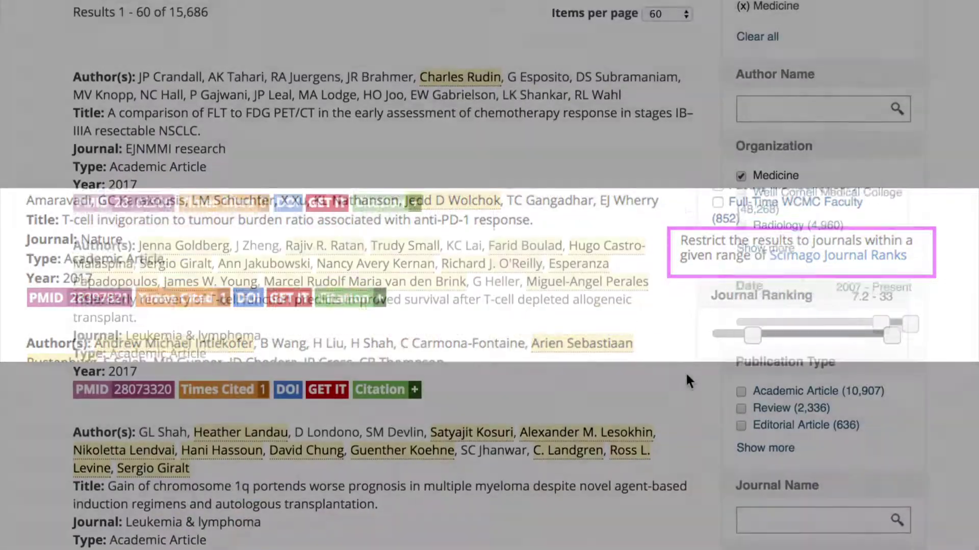
{"action": "scroll", "coordinate": [685, 371], "scroll_direction": "down", "scroll_amount": 10}
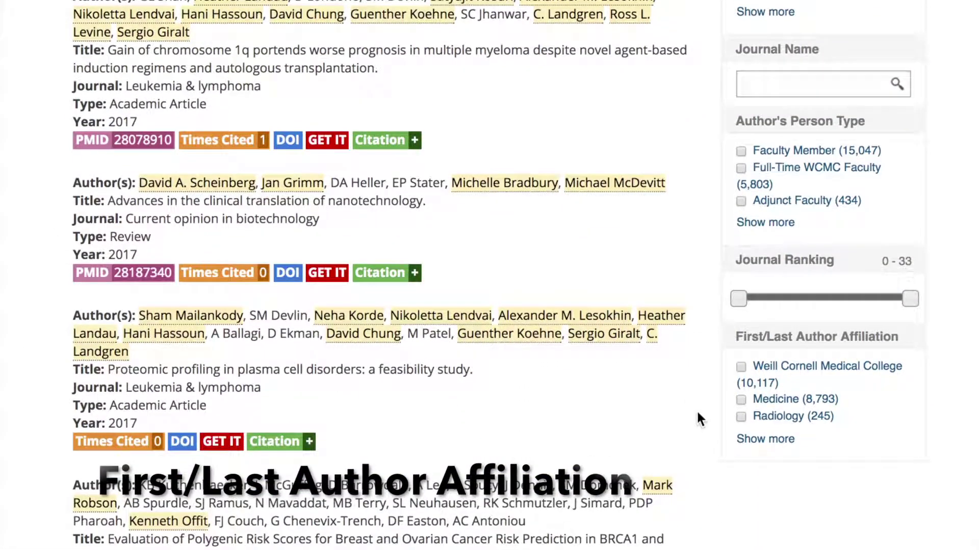
Expand First/Last Author Affiliation and tick Medicine, leaving 28 publications.
{"action": "left_click", "coordinate": [748, 439]}
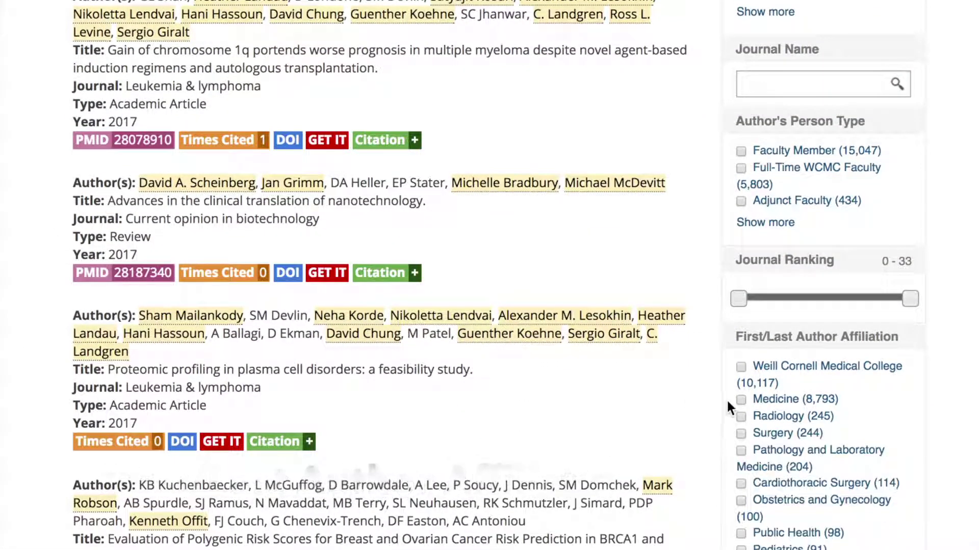
{"action": "left_click", "coordinate": [737, 399]}
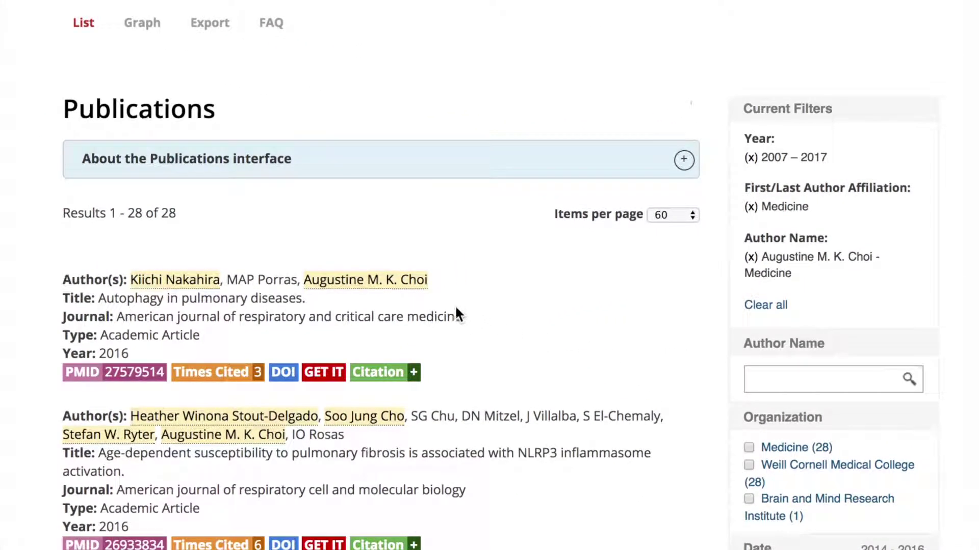
{"action": "left_click", "coordinate": [405, 280]}
{"action": "left_click", "coordinate": [405, 374]}
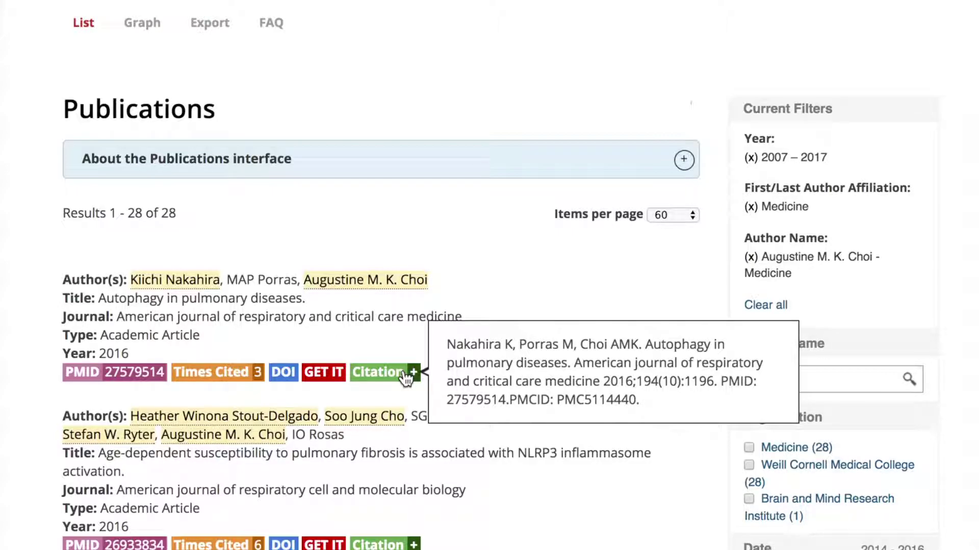
{"action": "left_click", "coordinate": [386, 335]}
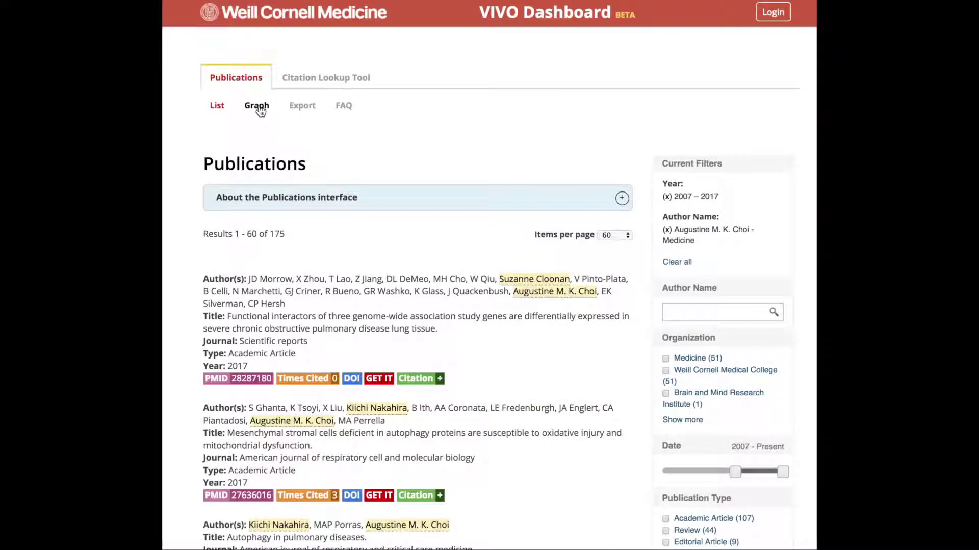
Switch to the Graph view and read the yearly bar counts for 2007–2017.
{"action": "left_click", "coordinate": [258, 107]}
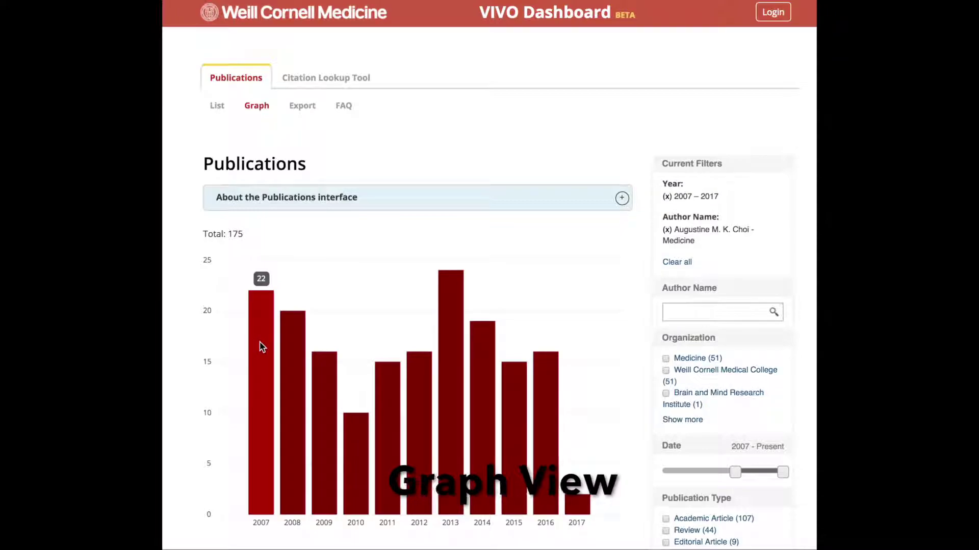
{"action": "mouse_move", "coordinate": [329, 399]}
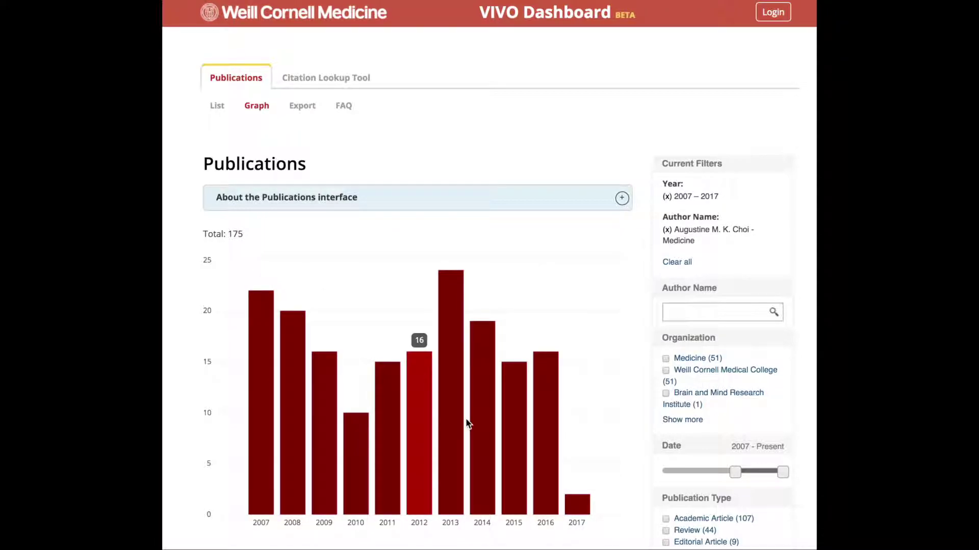
{"action": "mouse_move", "coordinate": [413, 407]}
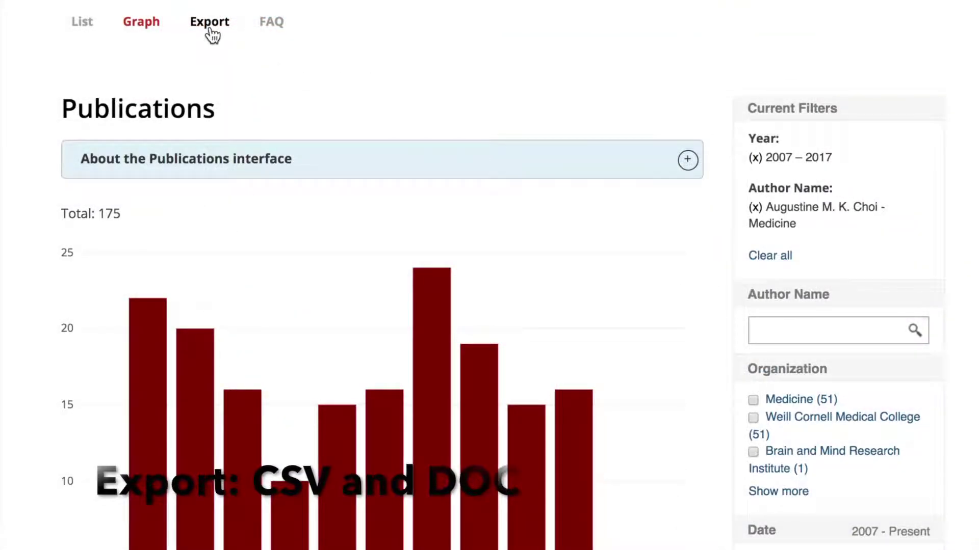
Preview the CSV export table with PMID, PMCID and citation columns, then switch to DOC format.
{"action": "left_click", "coordinate": [210, 29]}
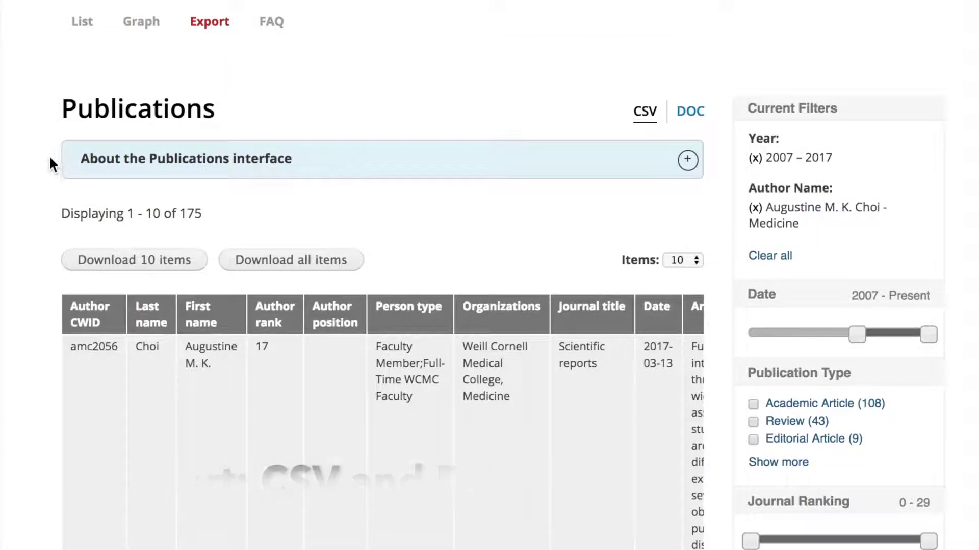
{"action": "scroll", "coordinate": [46, 163], "scroll_direction": "down", "scroll_amount": 5}
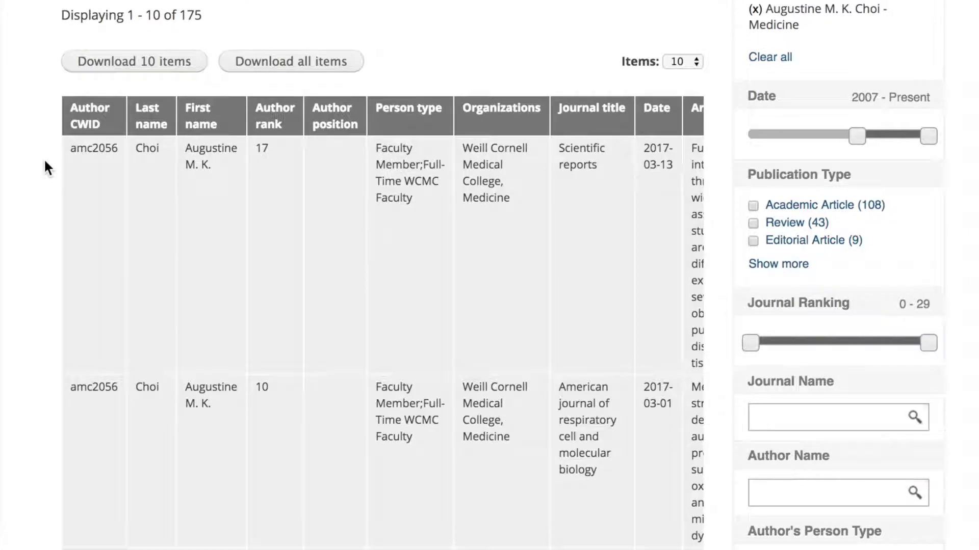
{"action": "scroll", "coordinate": [45, 162], "scroll_direction": "down", "scroll_amount": 5}
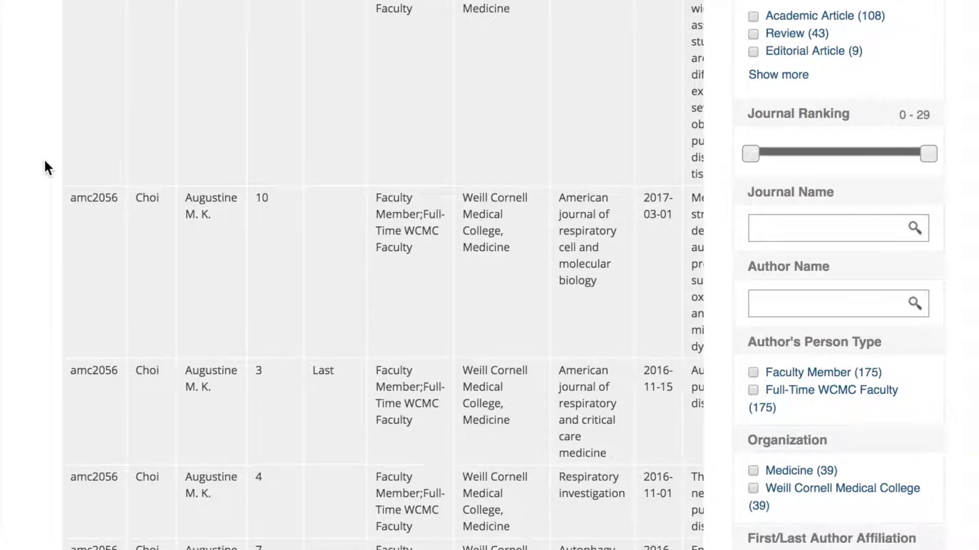
{"action": "scroll", "coordinate": [232, 313], "scroll_direction": "right", "scroll_amount": 10}
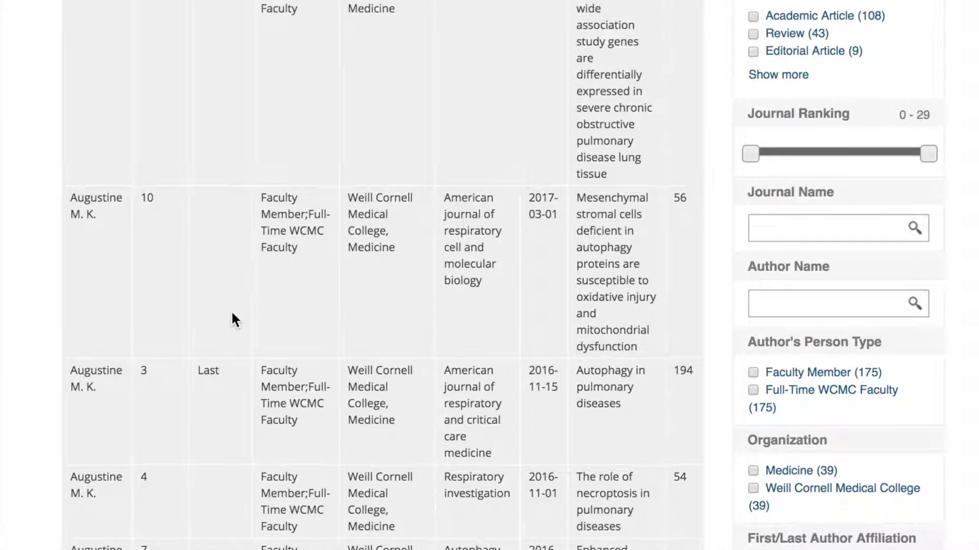
{"action": "scroll", "coordinate": [232, 313], "scroll_direction": "right", "scroll_amount": 15}
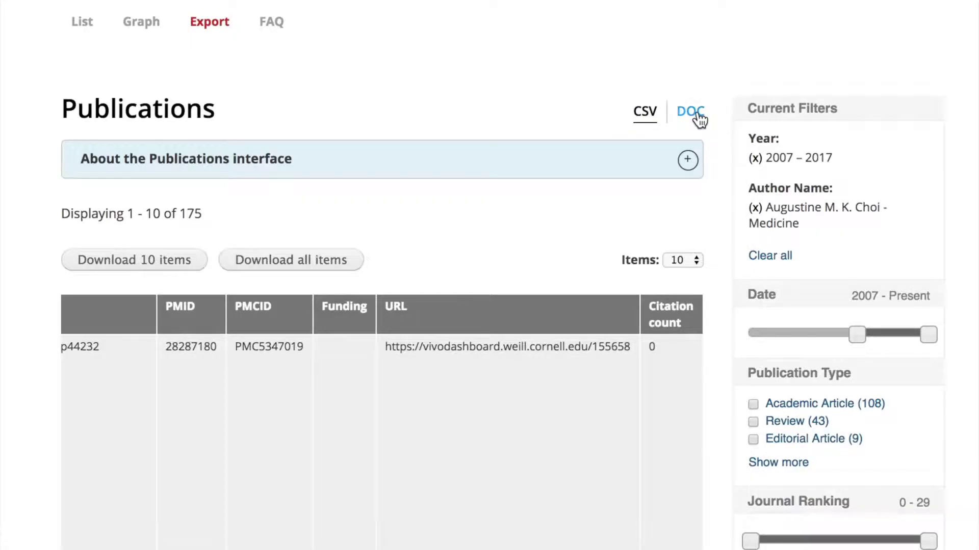
{"action": "left_click", "coordinate": [690, 112]}
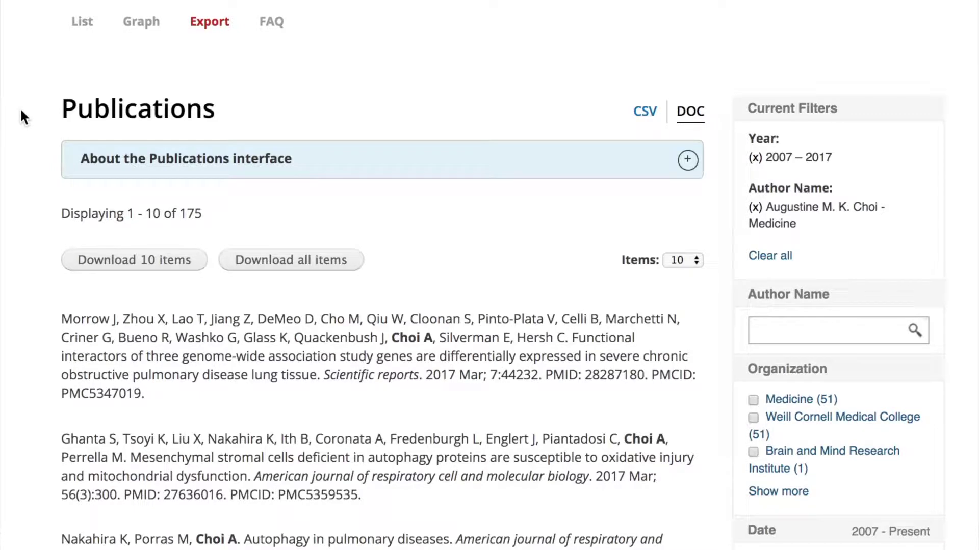